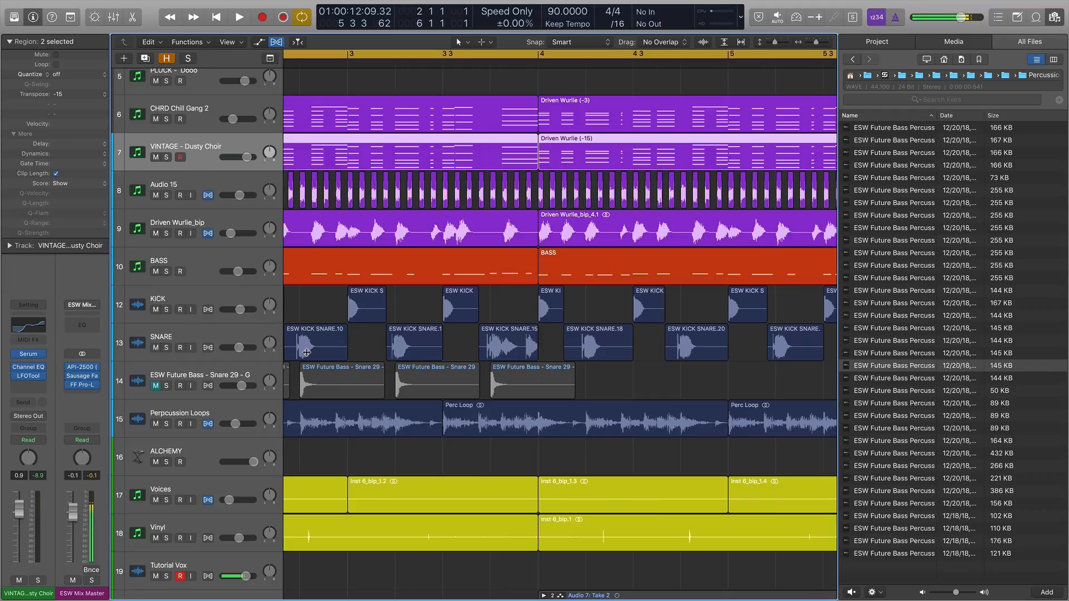
Play back the arrangement from bar 2 and audition the kick, snare, percussion, Voices and Vinyl regions in solo
key(super+Left)
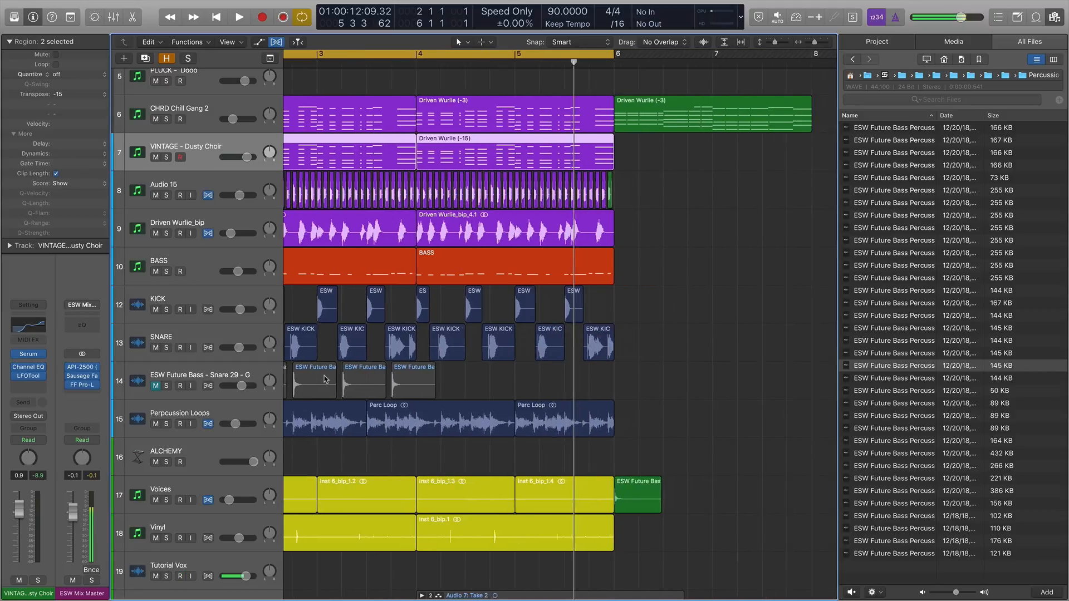
key(super+Right)
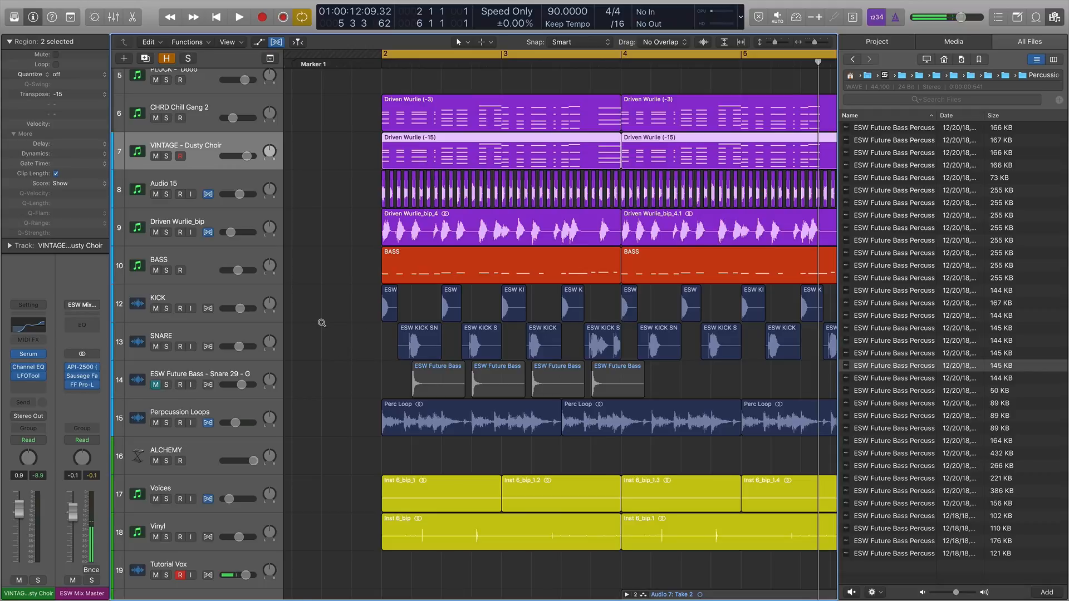
scroll(411, 319, left, 1)
key(space)
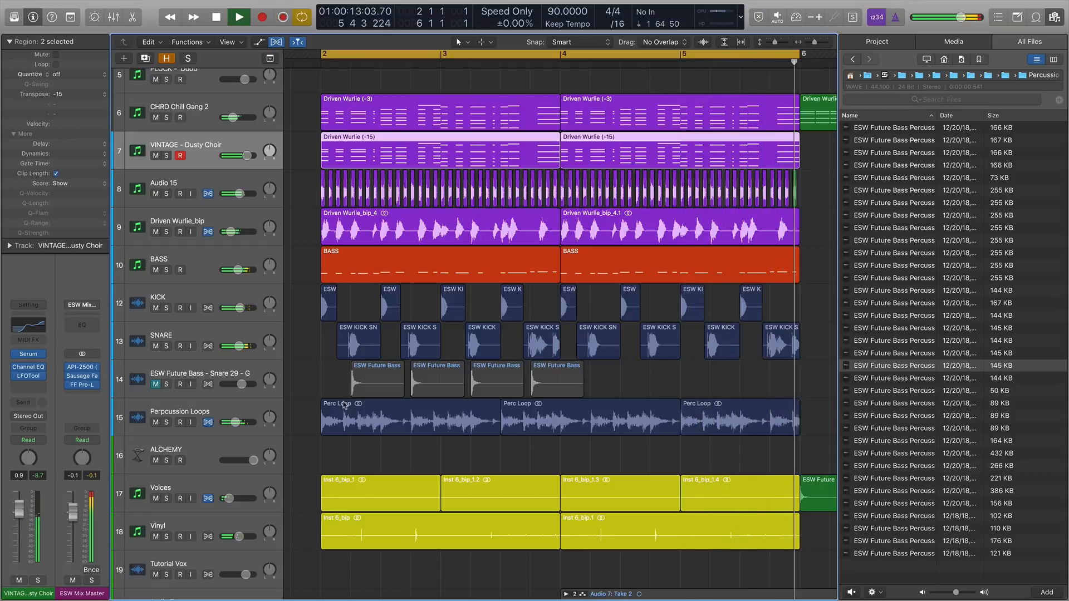
drag(310, 306, 790, 569)
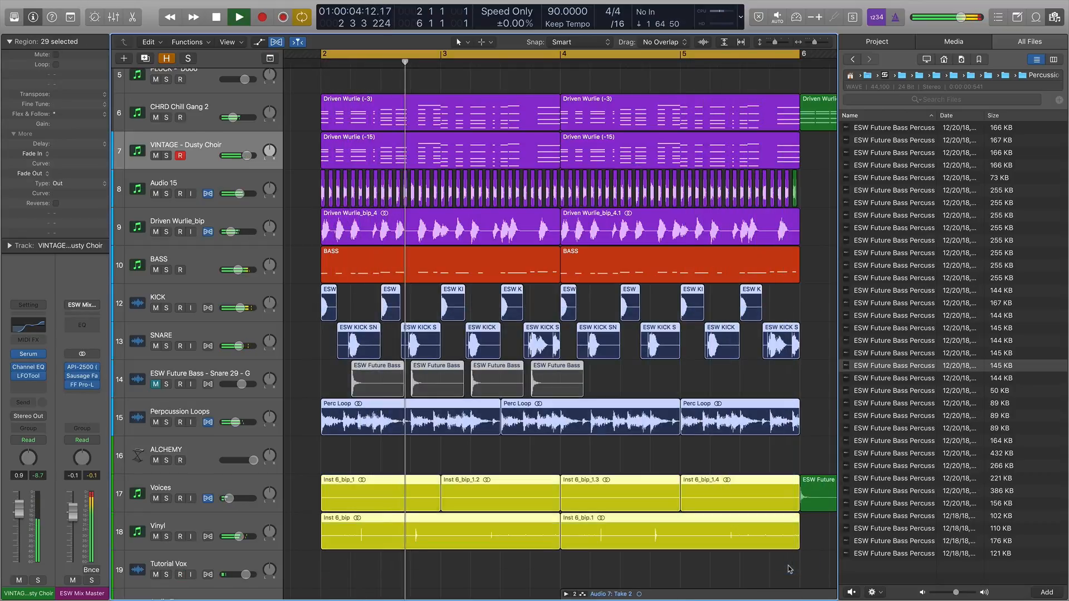
key(space)
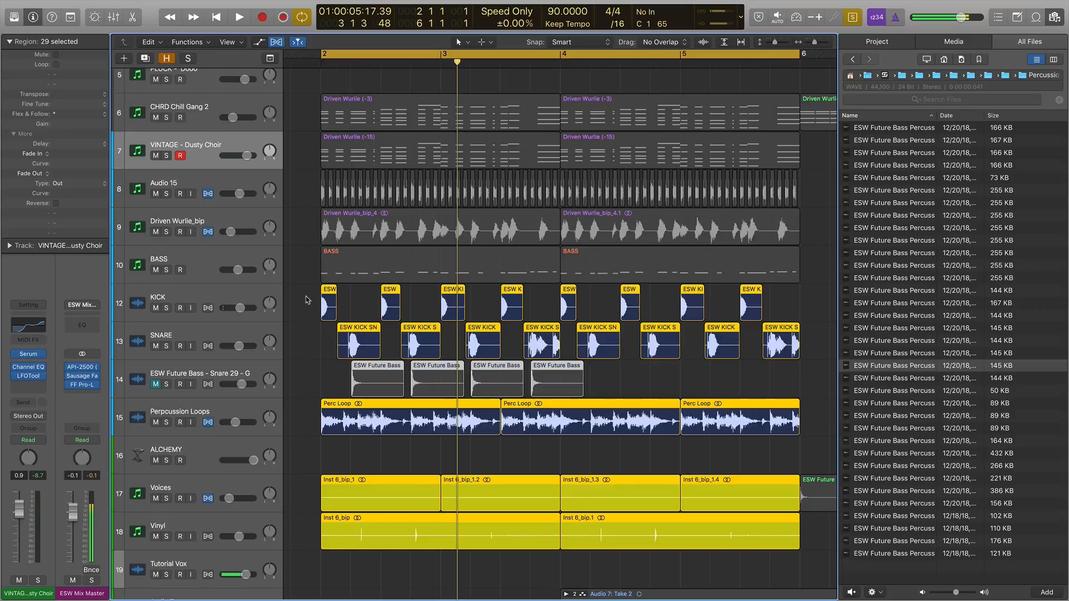
click(325, 469)
drag(510, 487, 749, 539)
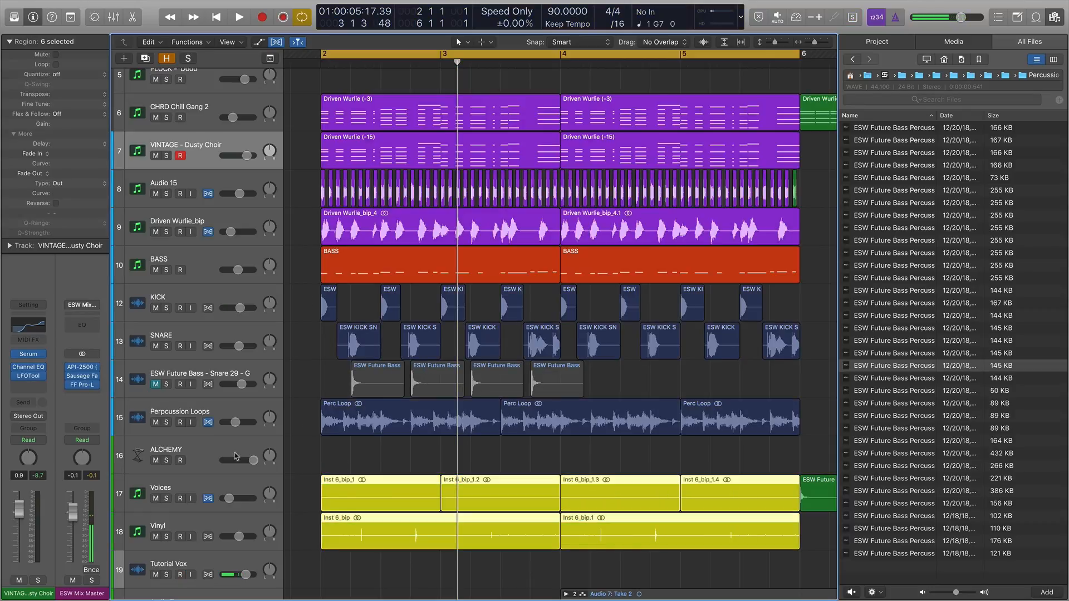
Open the Alchemy instrument on the ALCHEMY track and place its window clear of the sample file list
click(227, 454)
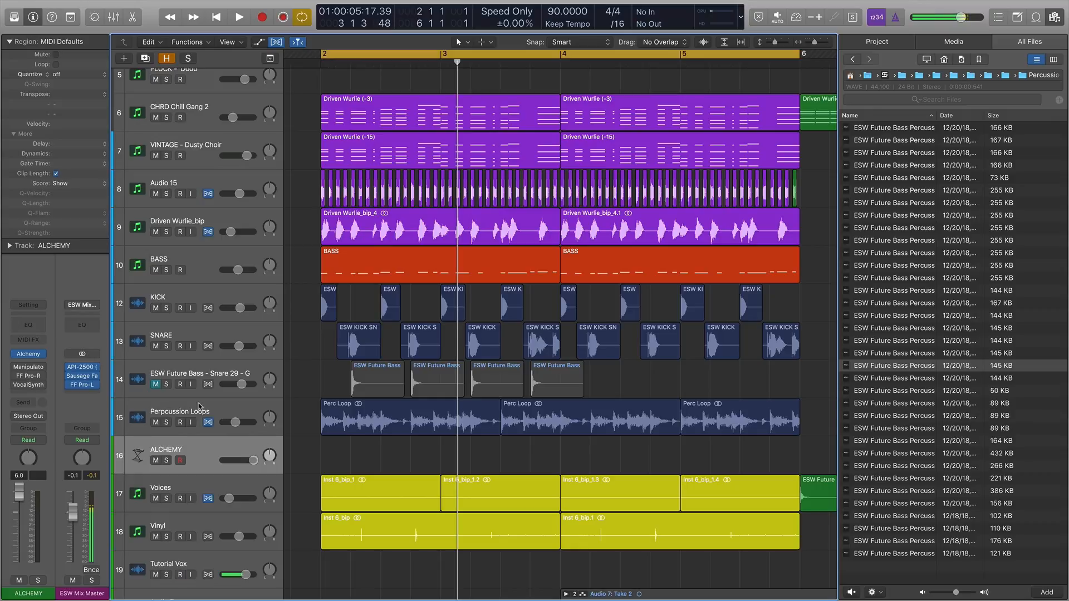
mouse_move(26, 352)
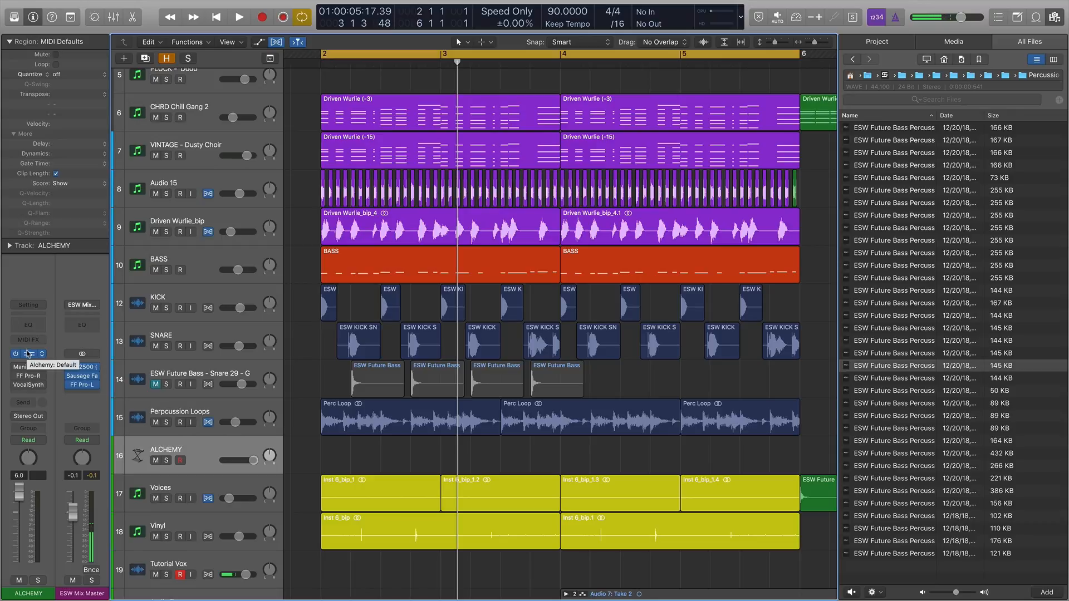
key(v)
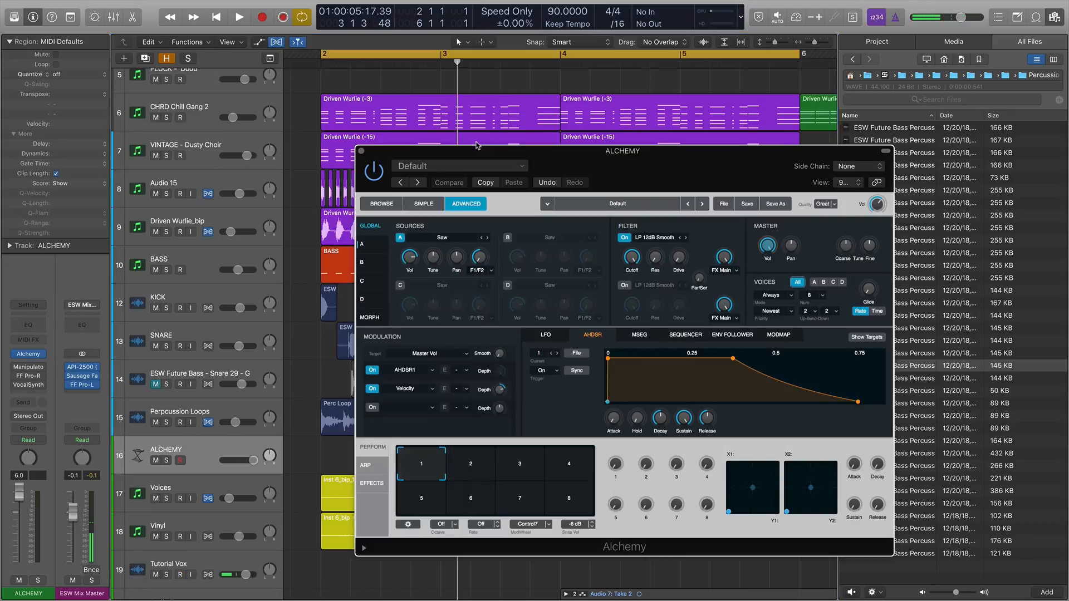
drag(659, 161, 460, 92)
Audition several ESW Future Bass Percussion samples and load the 167 KB one into source A of Alchemy
click(918, 337)
click(915, 302)
click(918, 353)
click(918, 390)
click(918, 340)
click(918, 315)
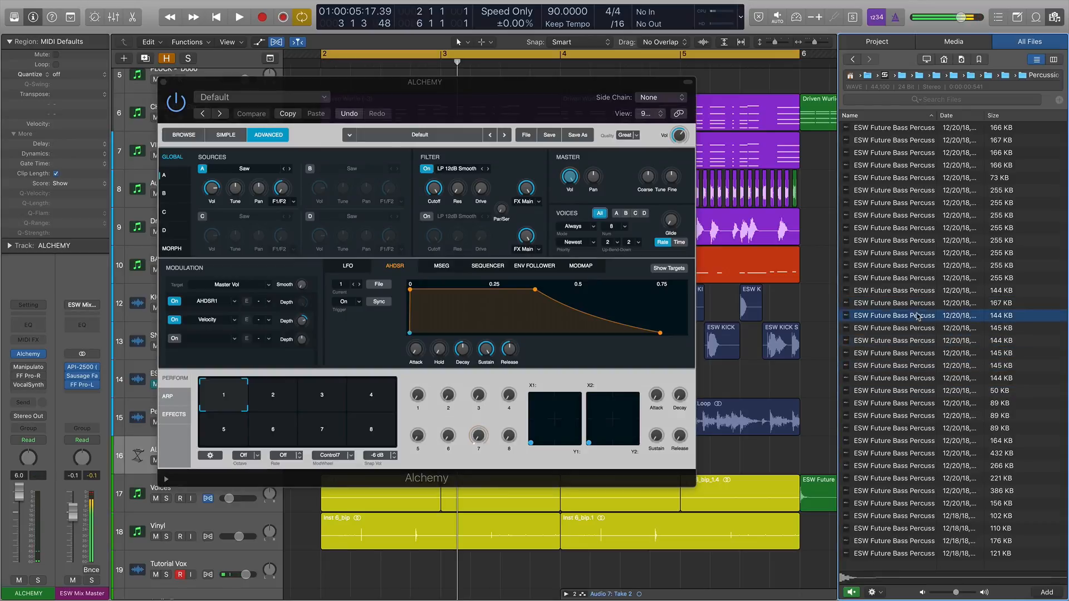
click(918, 303)
drag(919, 303, 281, 202)
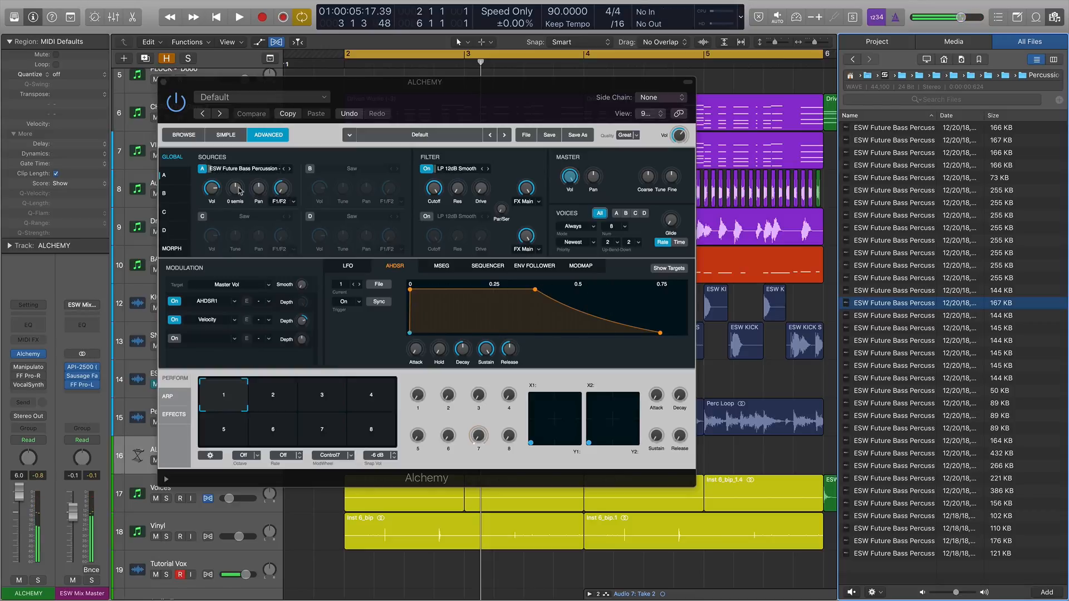
Tune Alchemy's source A up to 29 semitones, view its detailed settings and close the instrument
drag(239, 193, 243, 169)
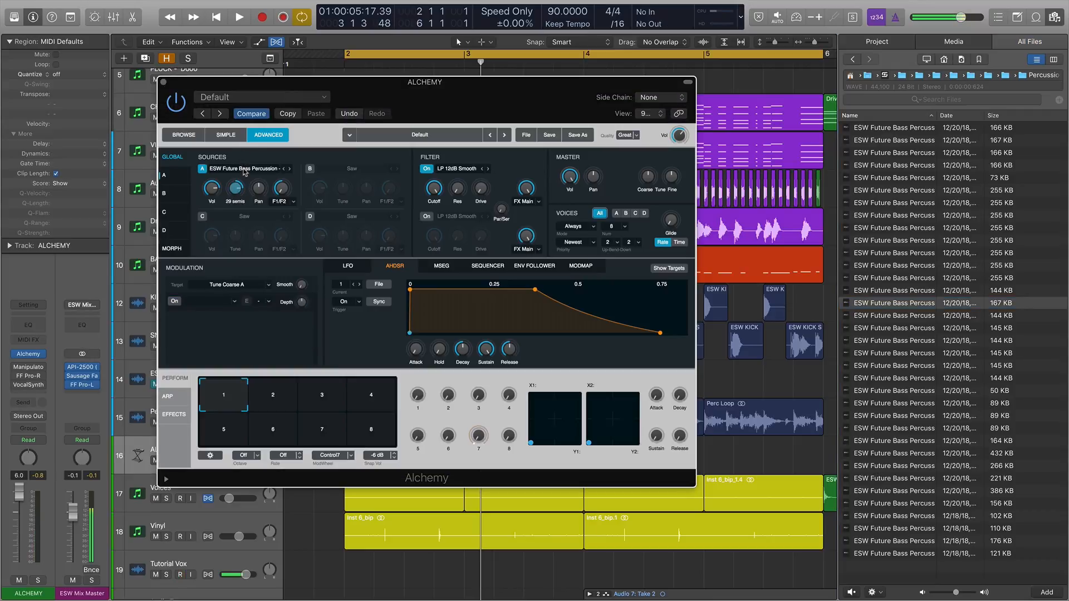
click(170, 174)
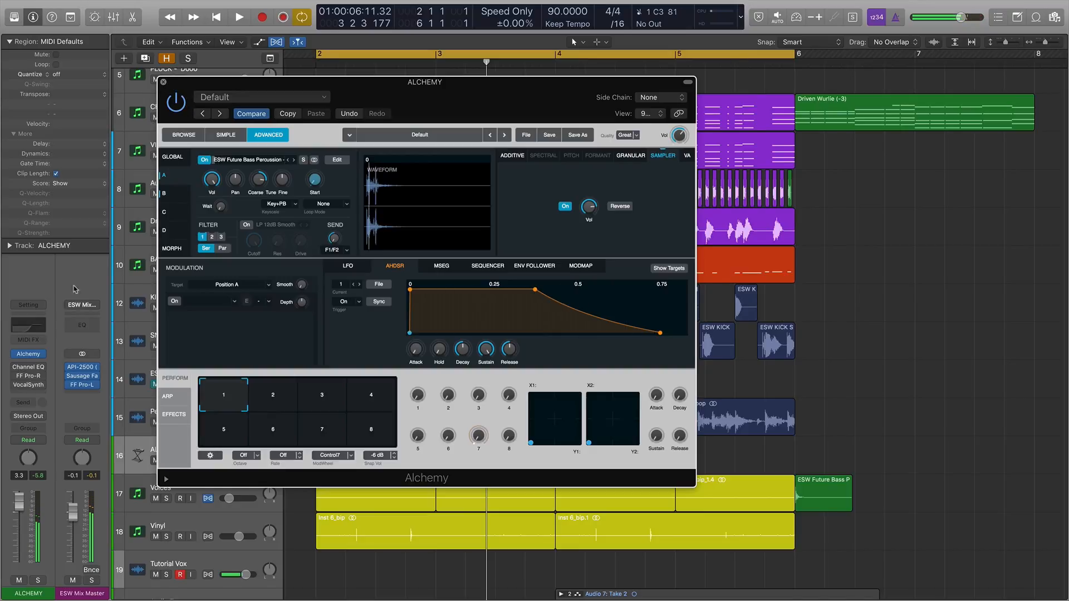
key(super+w)
Enable Channel EQ on the ALCHEMY track with a 445 Hz low cut, +2.5 dB at 5200 Hz and +3.0 dB at 10000 Hz
mouse_move(17, 369)
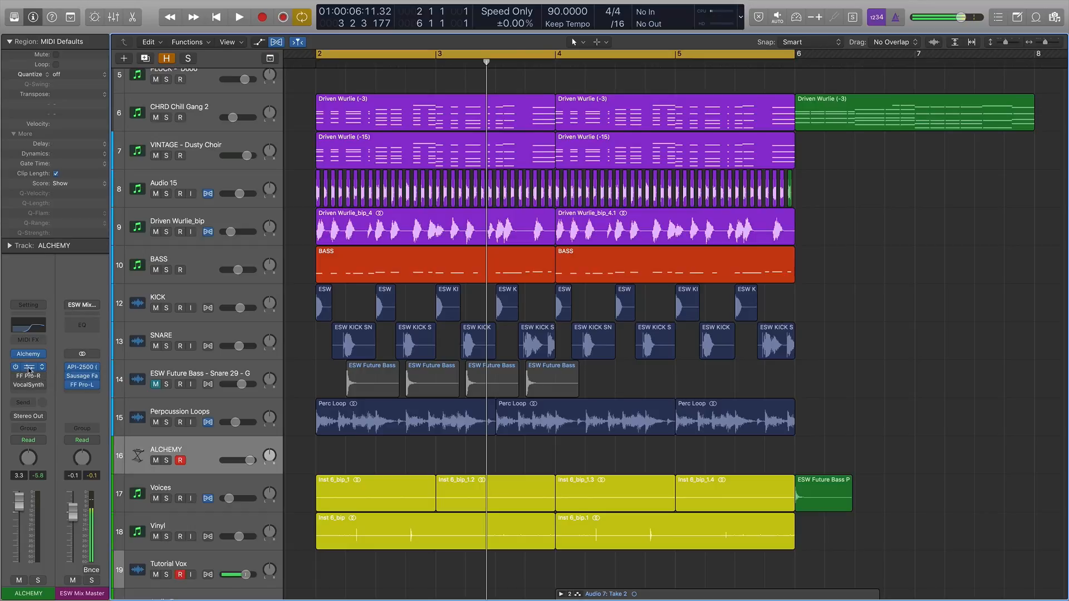
click(29, 369)
drag(295, 173, 239, 194)
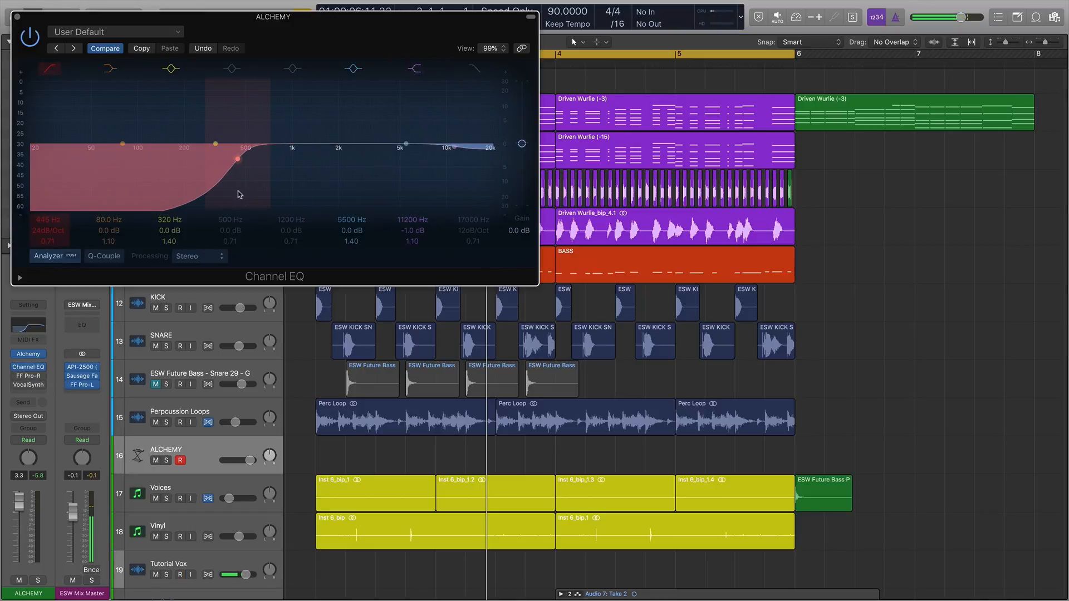
drag(455, 148, 402, 130)
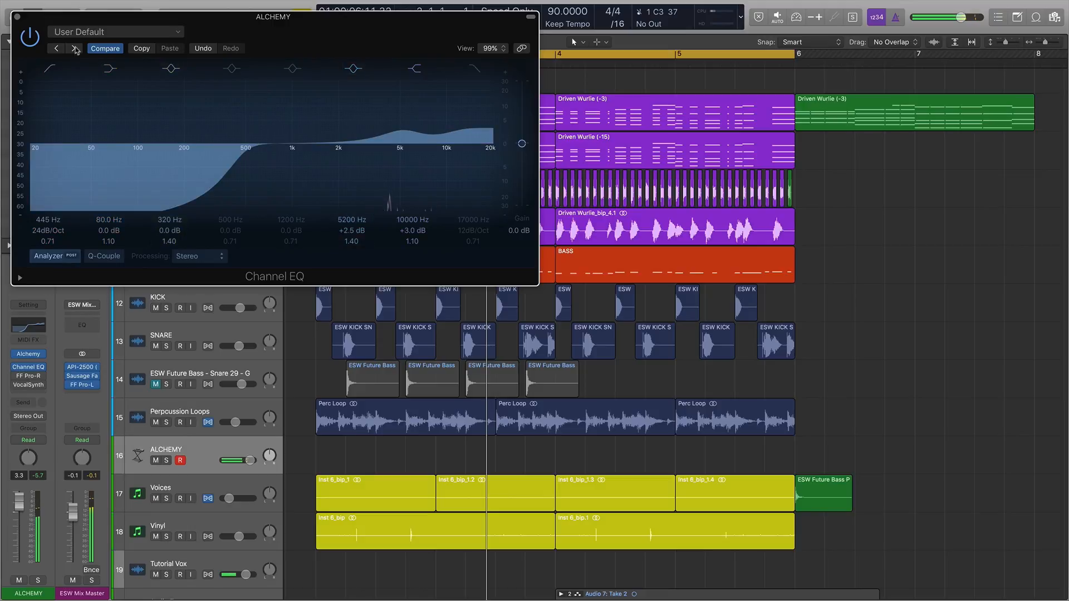
click(17, 17)
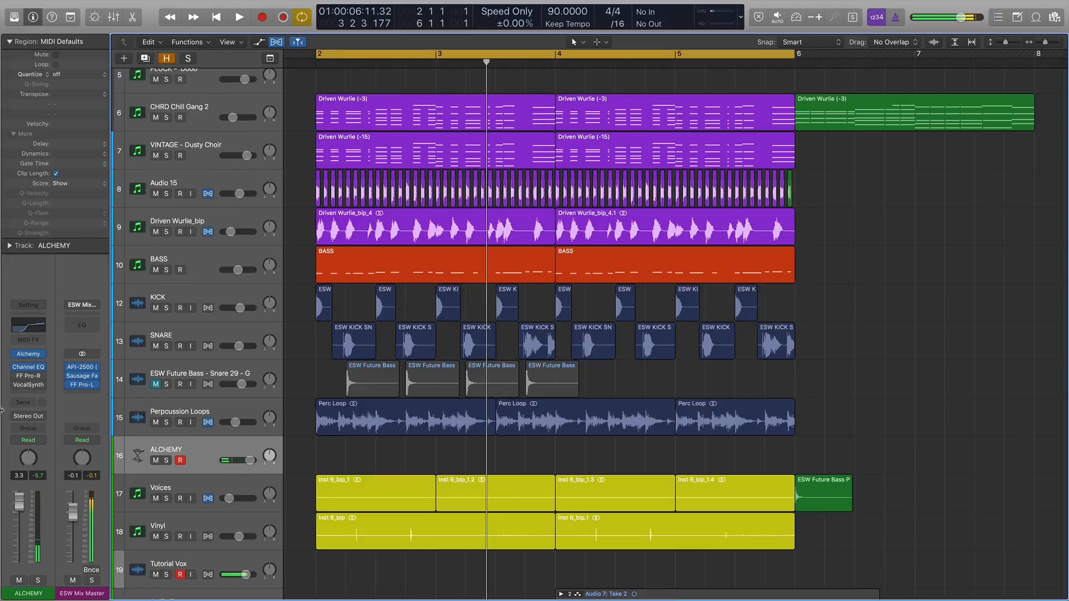
Enable the FF Pro-R reverb on the ALCHEMY track with the Cool Chorus preset
click(26, 380)
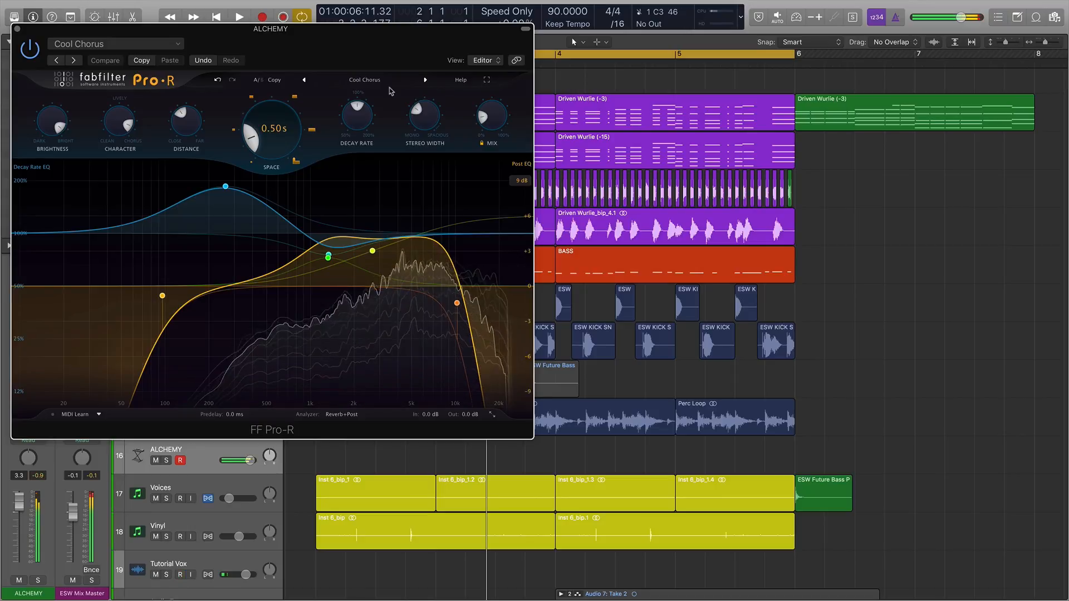
click(17, 29)
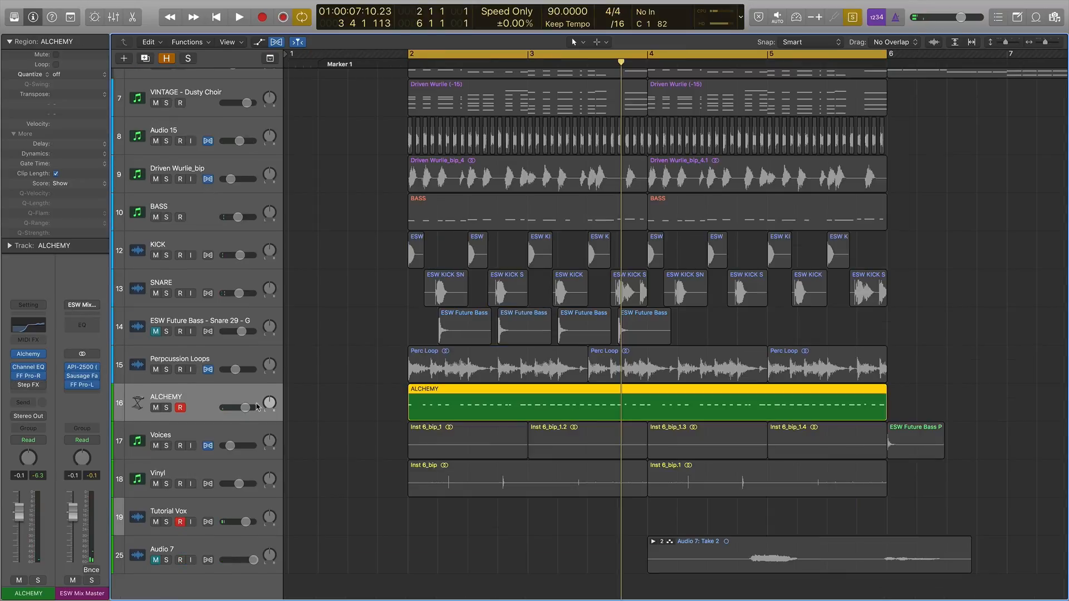
Listen to the soloed ALCHEMY region and enable Step FX on its track with the Melodic Rhythm preset
key(space)
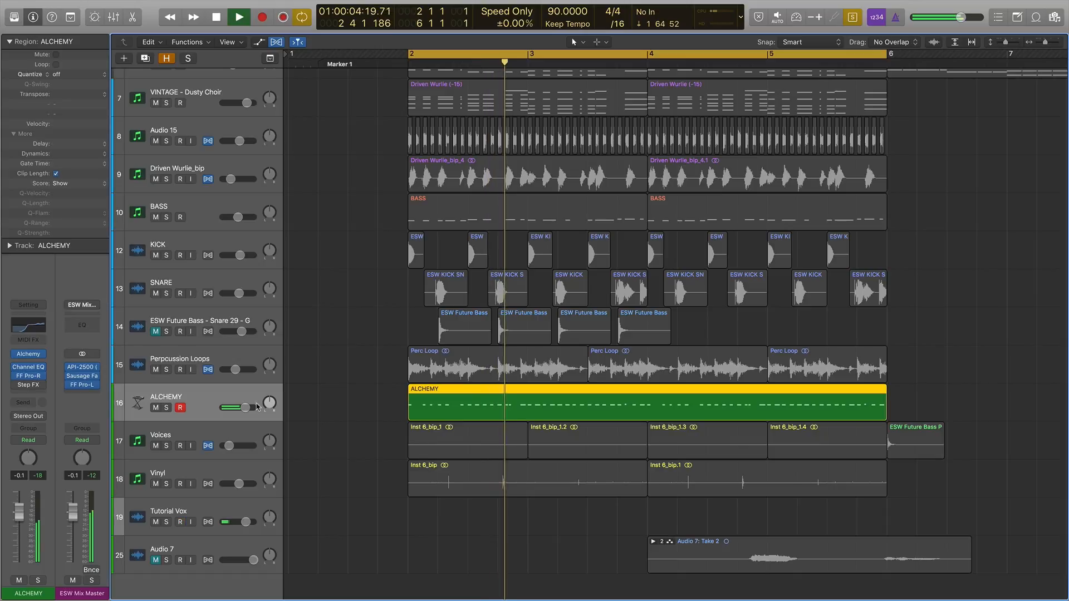
key(space)
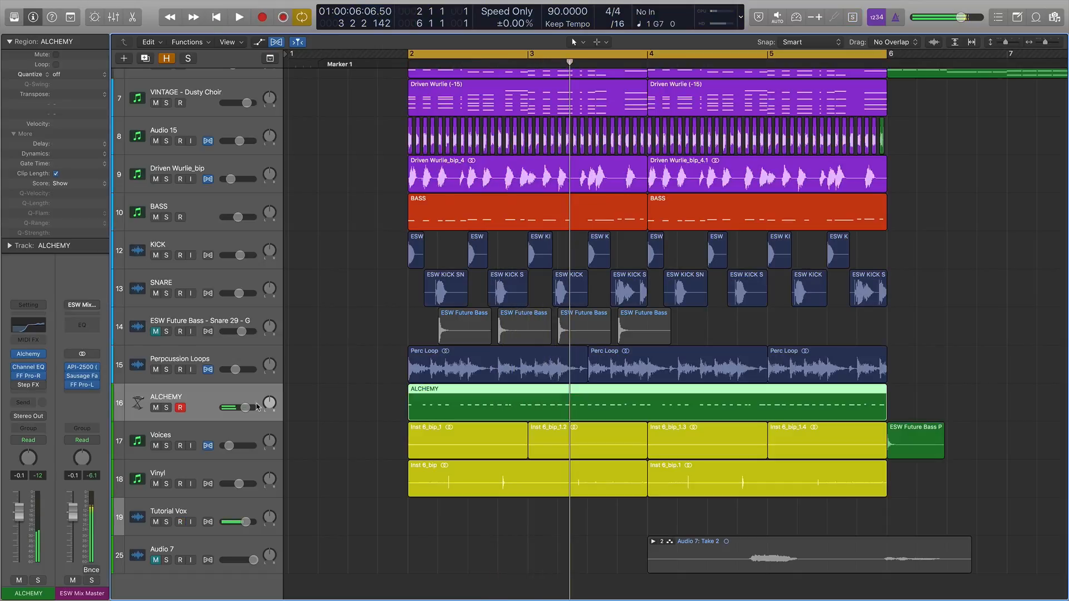
mouse_move(17, 388)
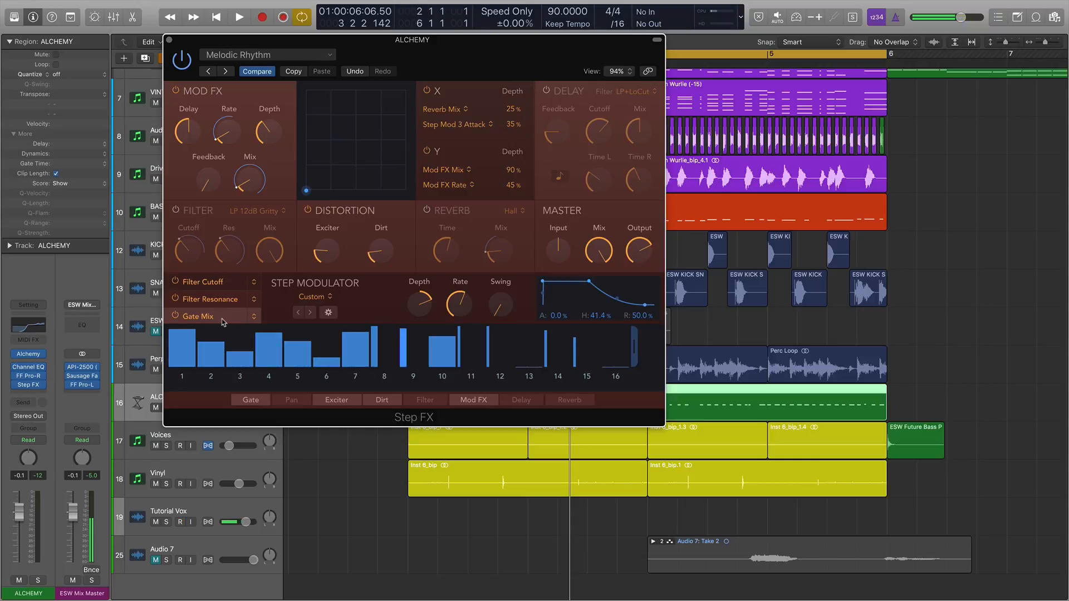
click(169, 40)
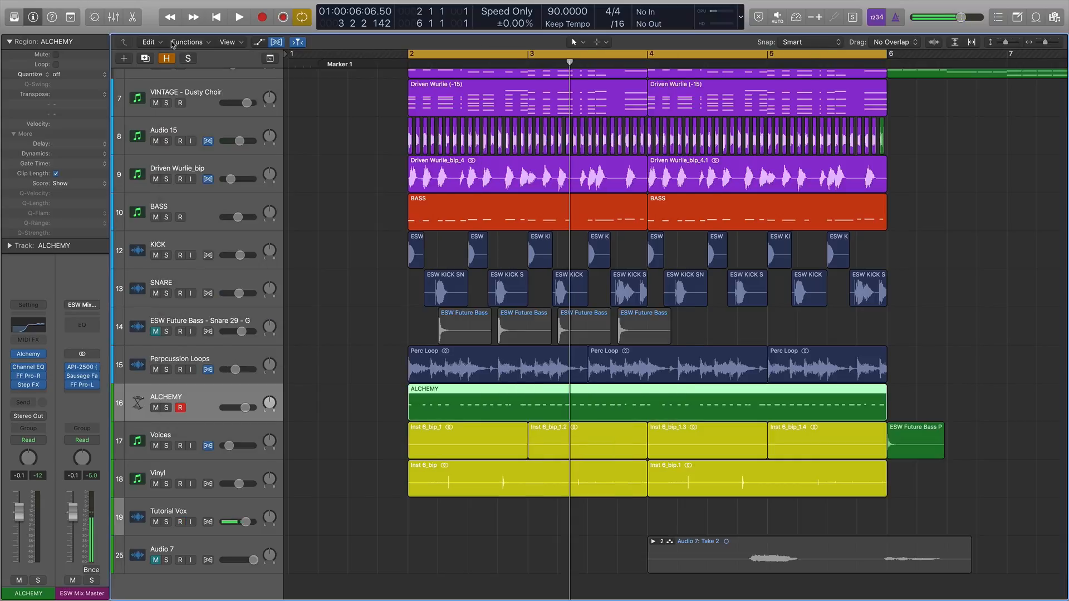
Audition the ALCHEMY region in solo together with the kick, snare, percussion, Voices and Vinyl regions
key(ctrl+s)
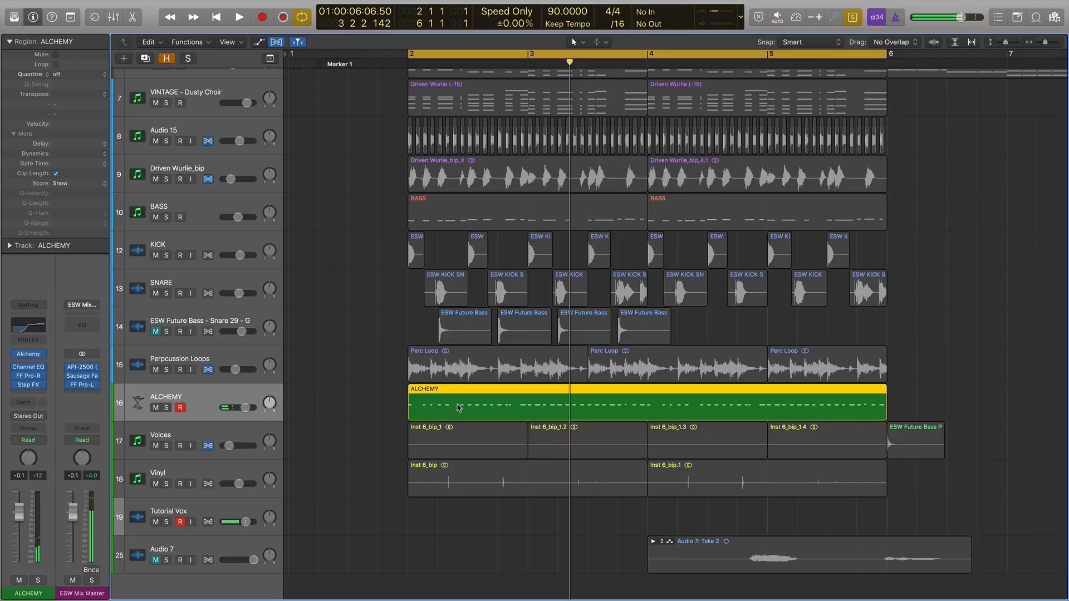
drag(364, 241, 890, 514)
key(shift+space)
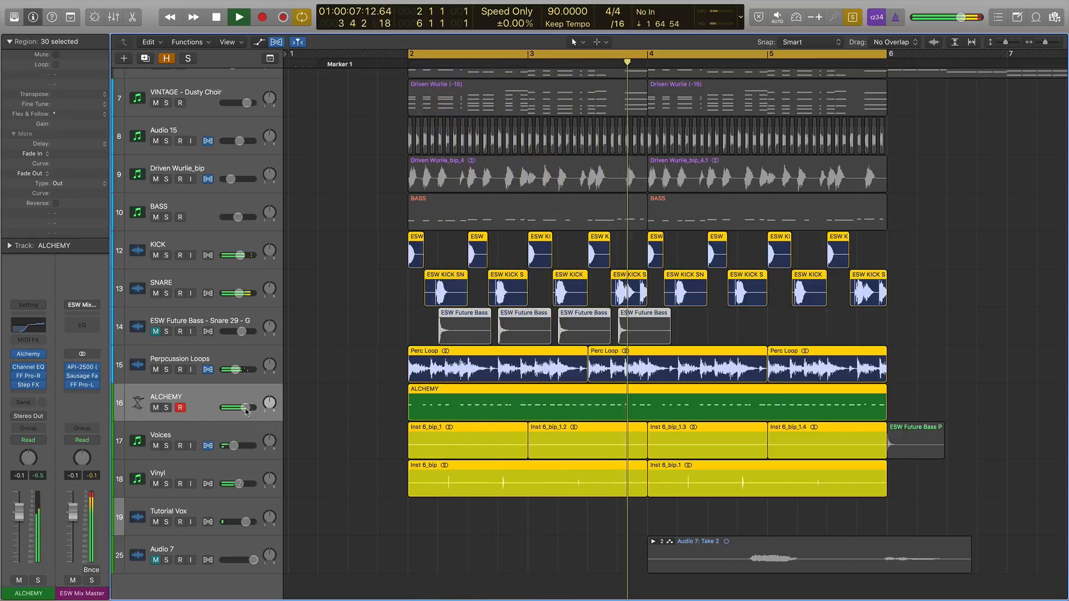
key(ctrl+s)
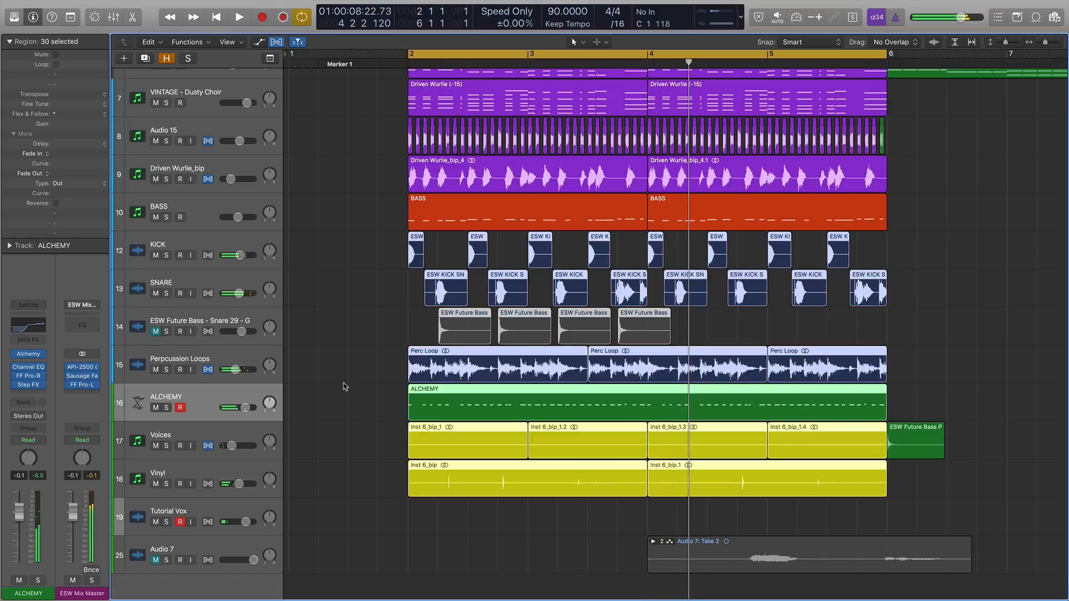
Lower the ALCHEMY track's volume to -2.4 dB while playing back the full mix
key(space)
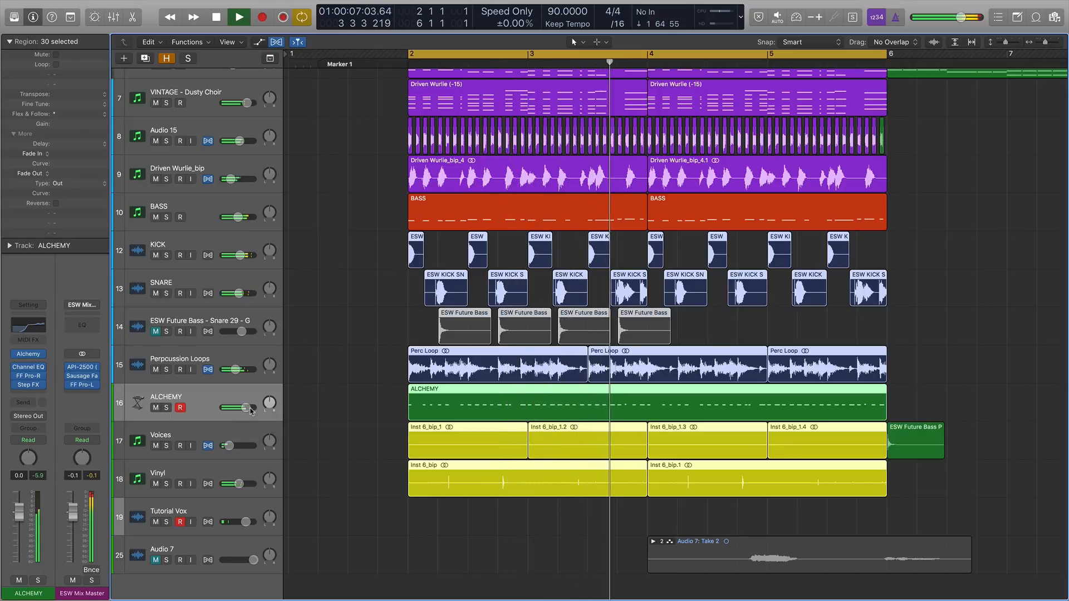
drag(251, 411, 247, 411)
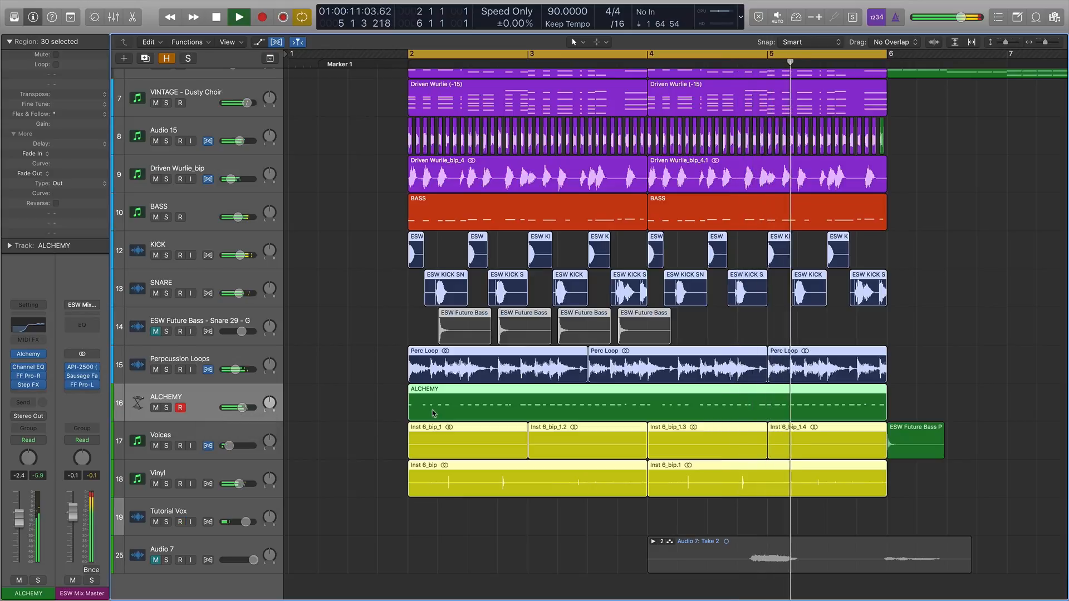
key(space)
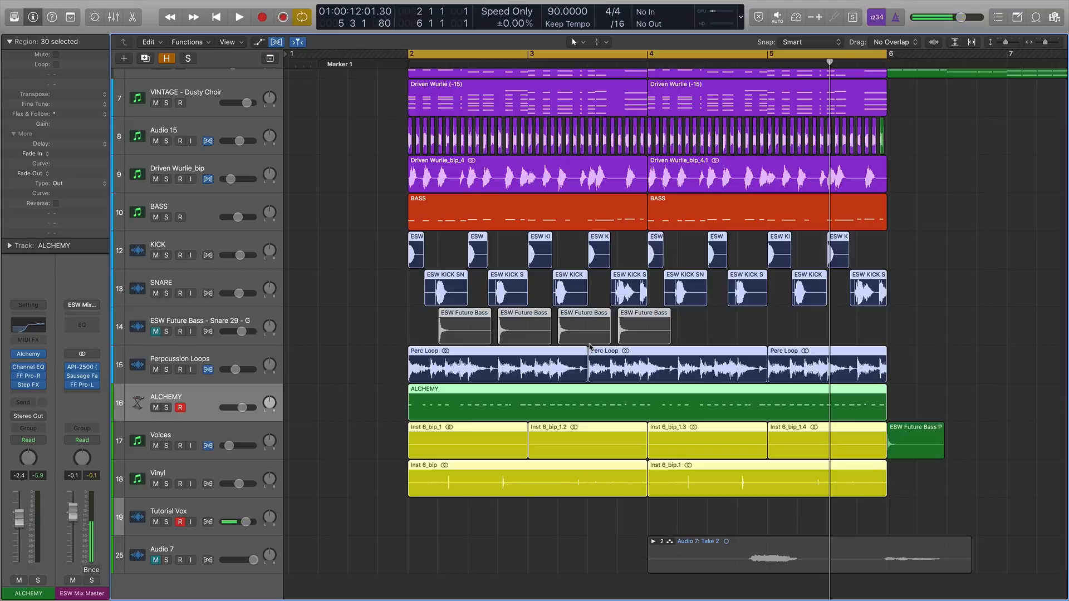
Play the ALCHEMY region alone in solo, then turn solo off
key(ctrl+s)
key(space)
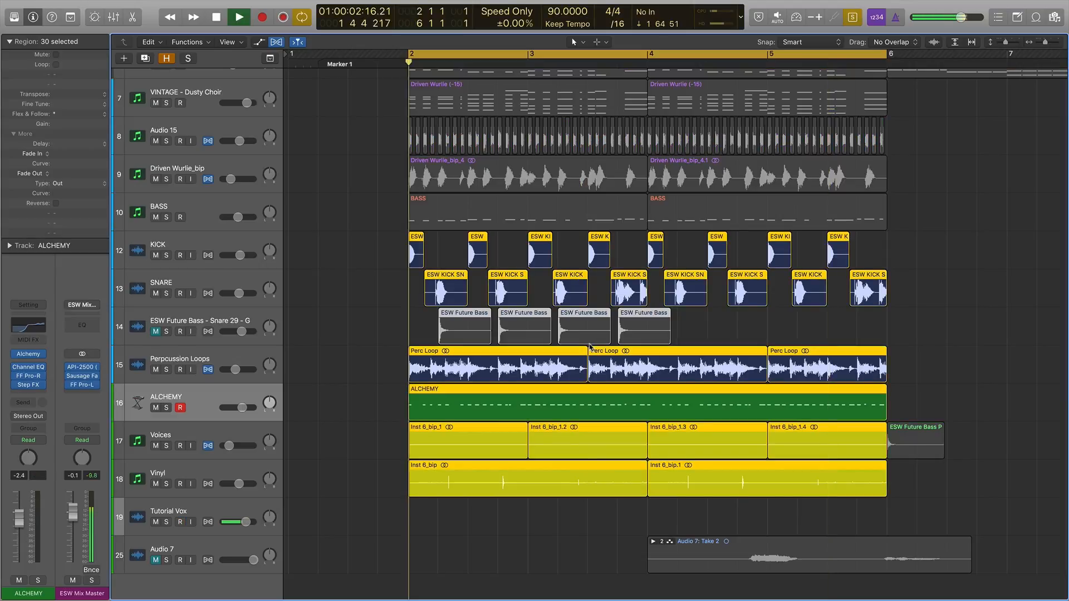
click(423, 406)
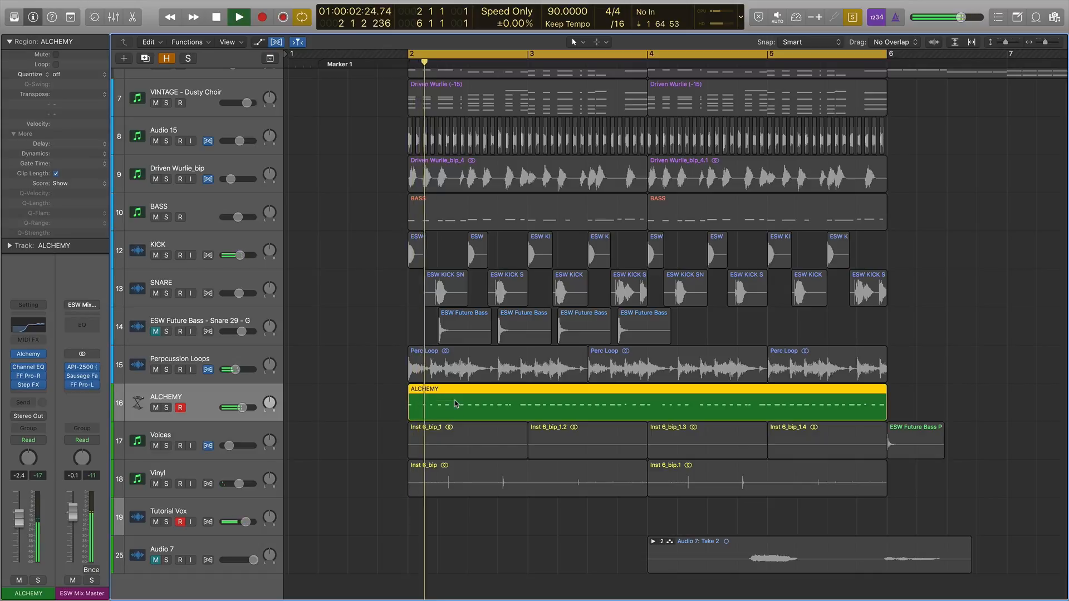
key(ctrl+s)
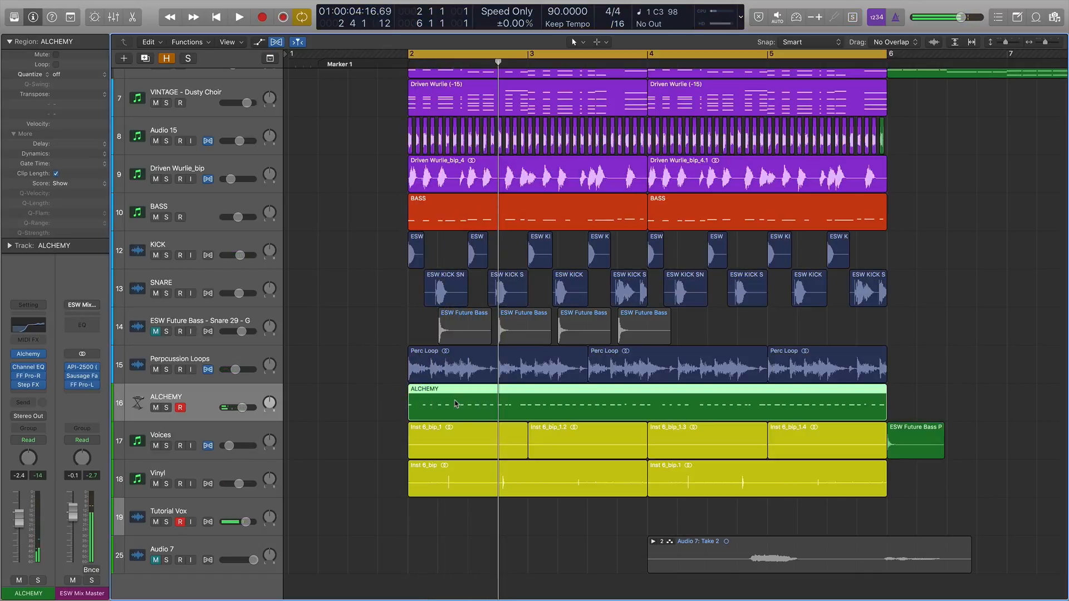